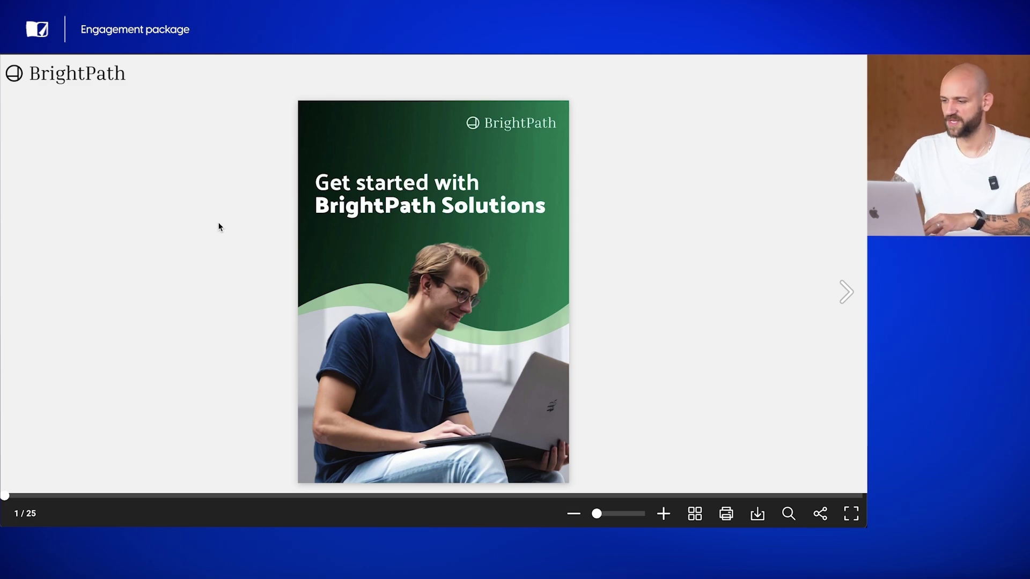
Step: Page forward through the flipbook to spread 8–9, the Chapter 1 quiz and feedback page
key(Right)
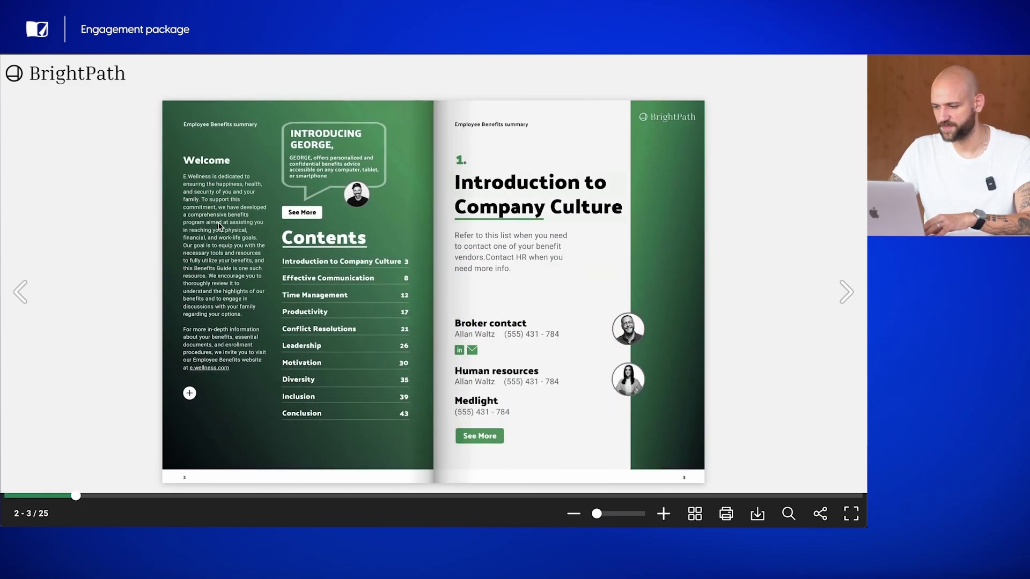
key(Right)
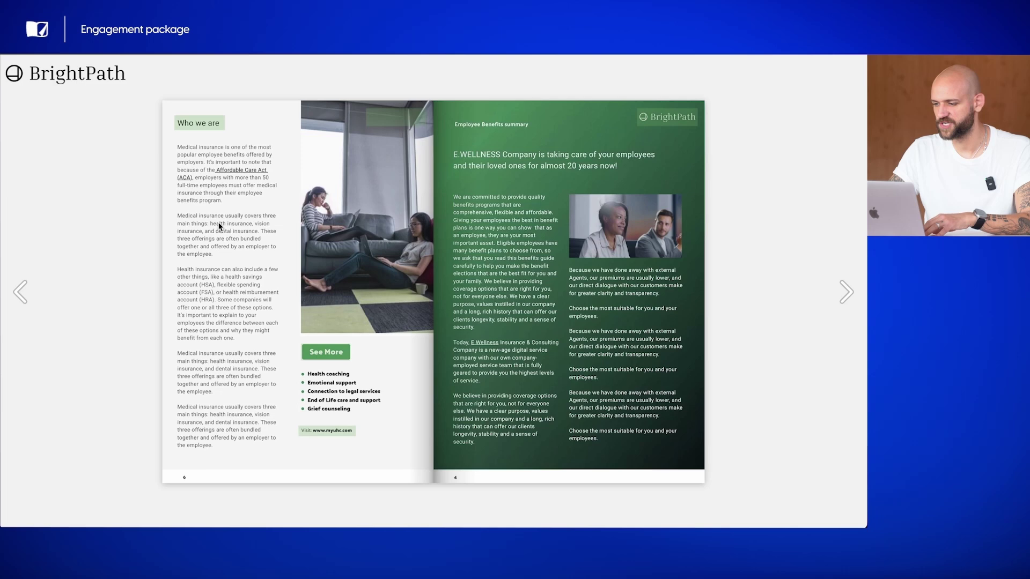
key(Right)
key(Right)
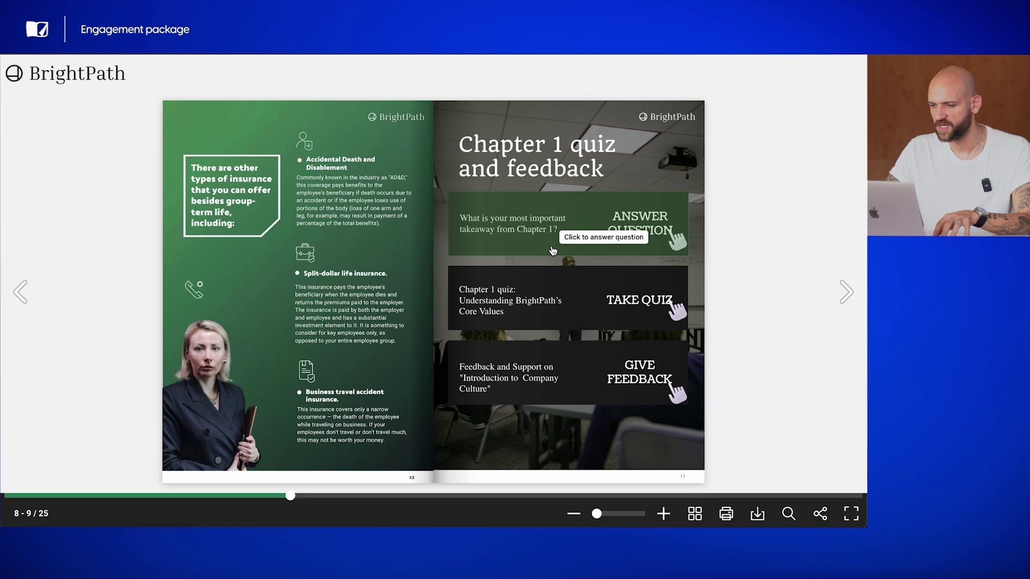
Step: Accept privacy and marketing consent and submit 'I really enjoyed your values.' as the takeaway answer
click(518, 218)
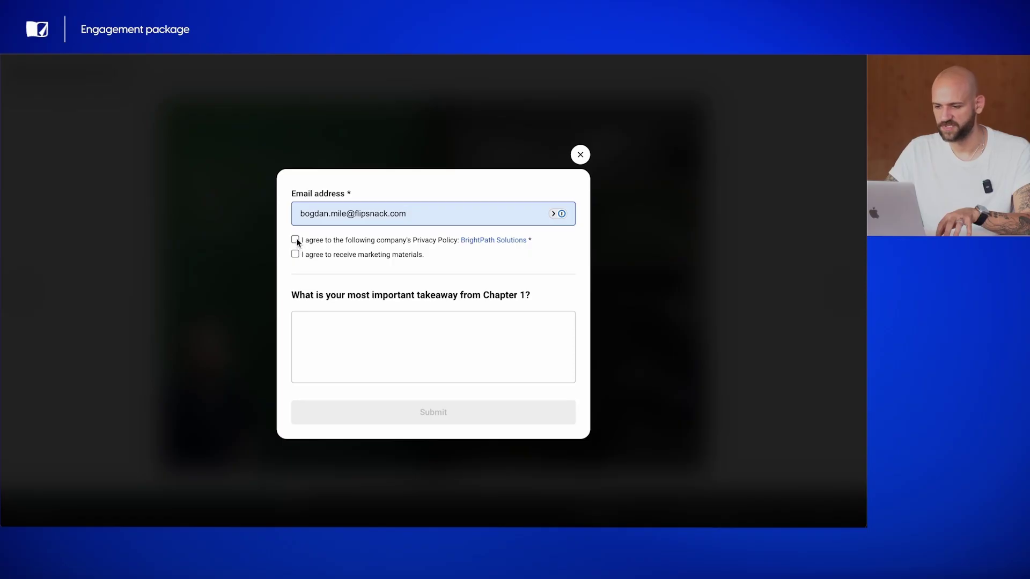
click(296, 241)
click(296, 255)
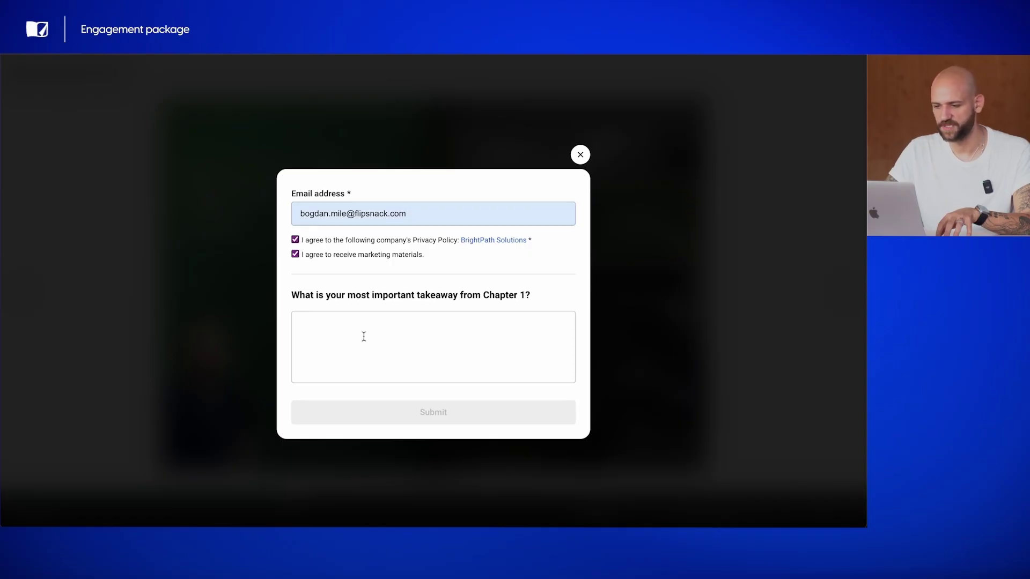
click(400, 344)
text(I really enjoyed your v)
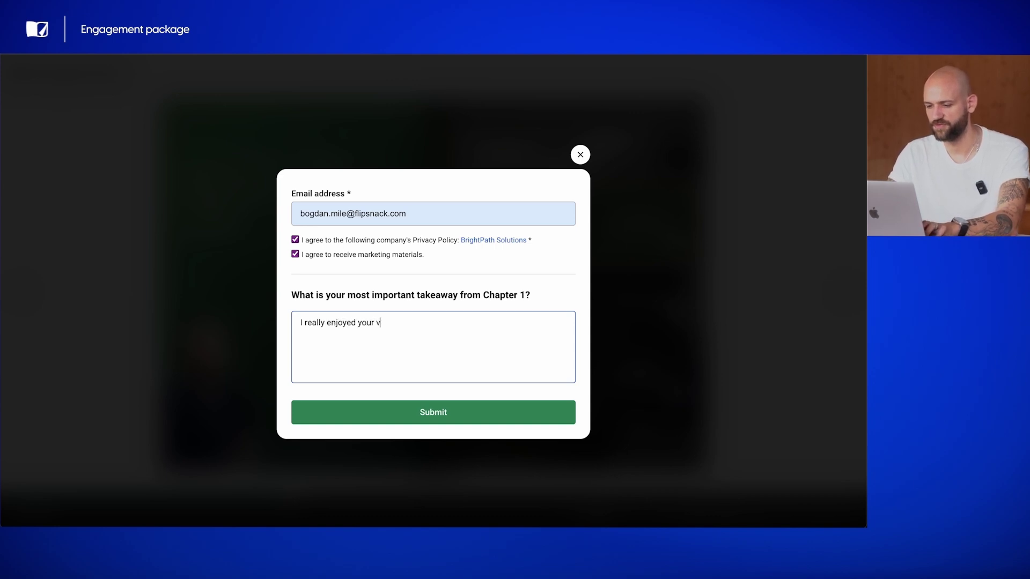
text(alues.)
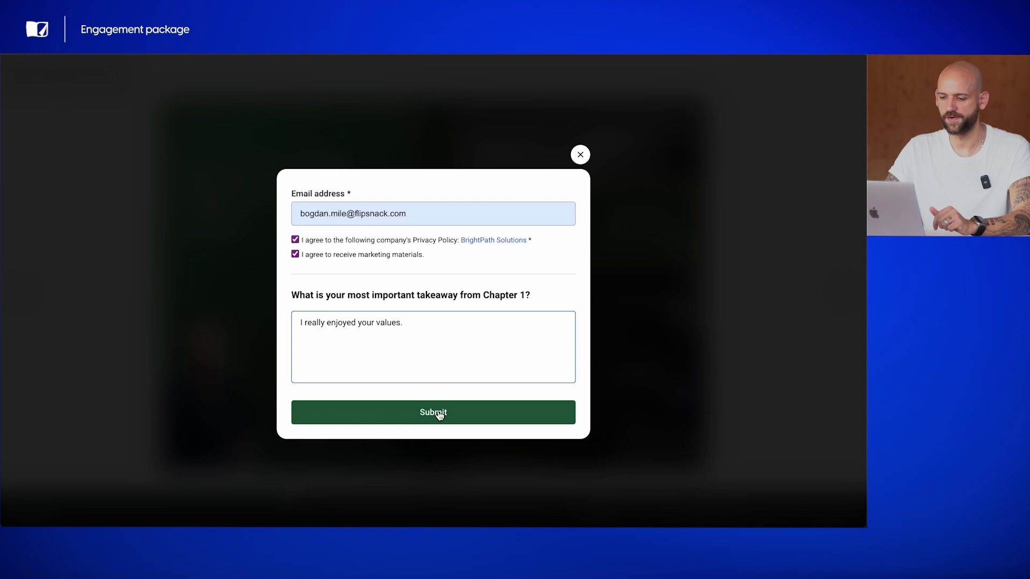
click(438, 414)
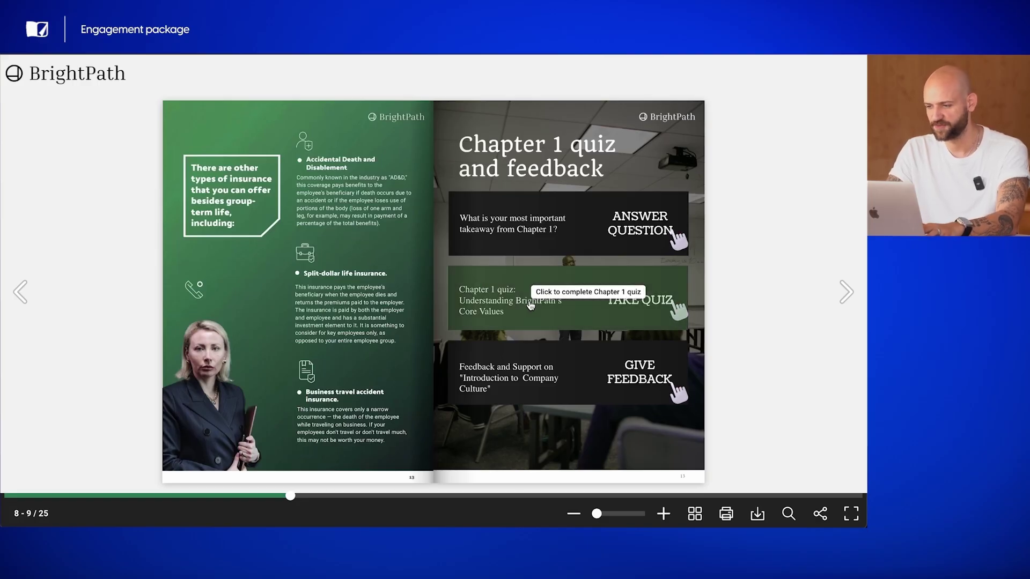
Step: Start the Chapter 1 quiz with the saved email address and both consent boxes ticked
click(530, 304)
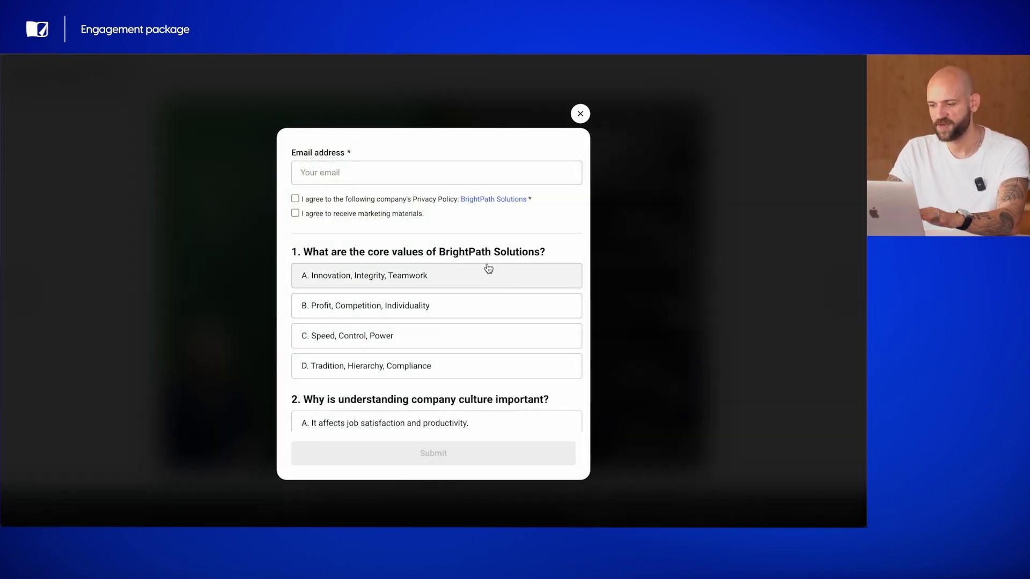
click(404, 168)
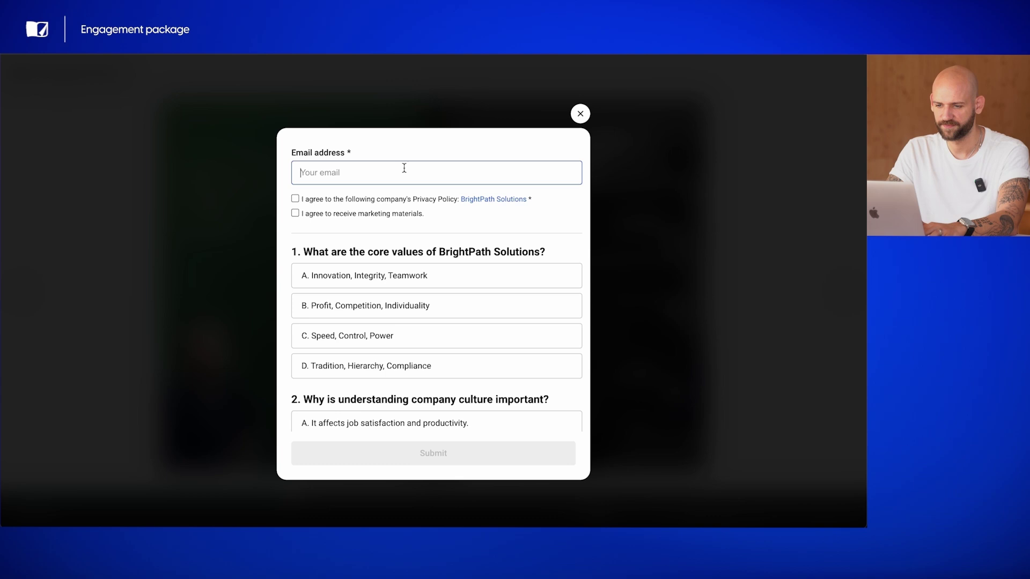
click(386, 198)
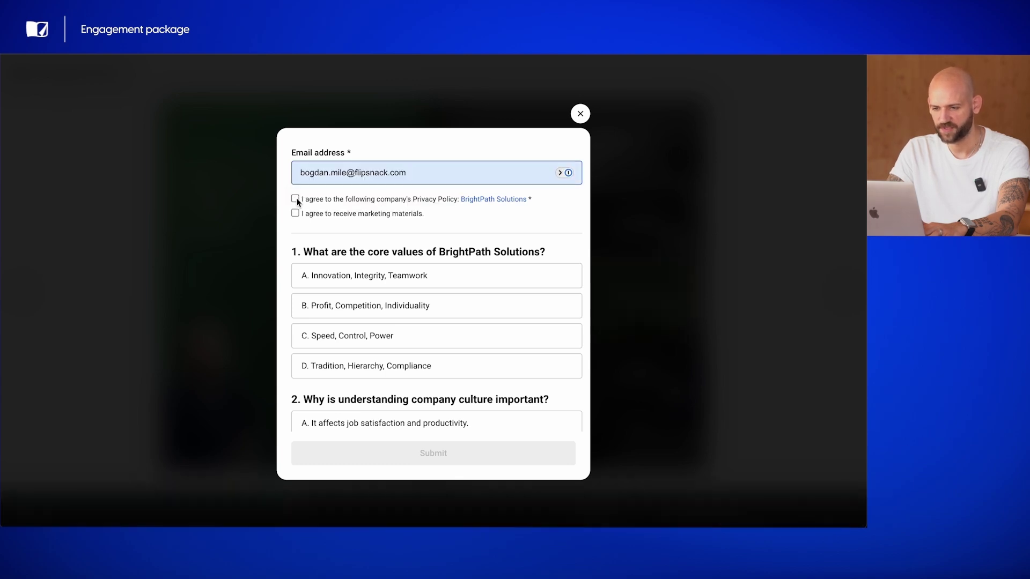
click(295, 199)
click(295, 214)
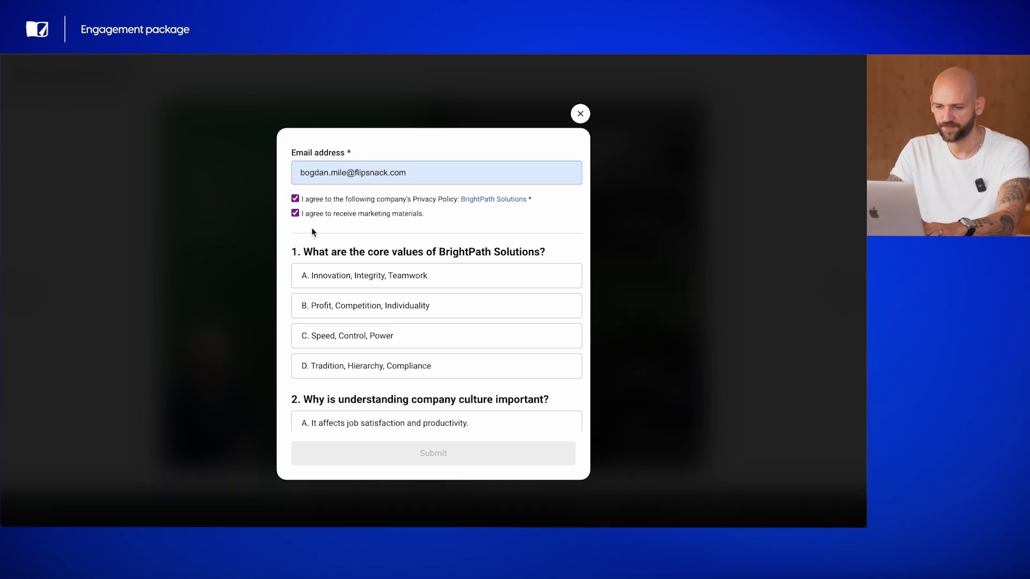
Step: Answer the five quiz questions with options B, B, C, A and B
click(404, 313)
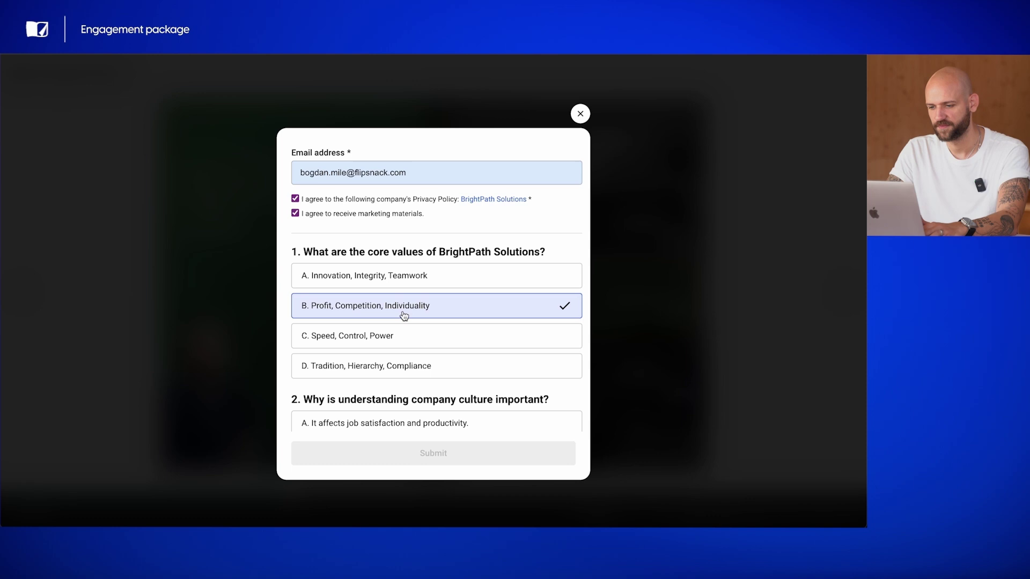
scroll(465, 299, down, 2)
scroll(466, 322, down, 1)
click(466, 330)
scroll(467, 306, down, 3)
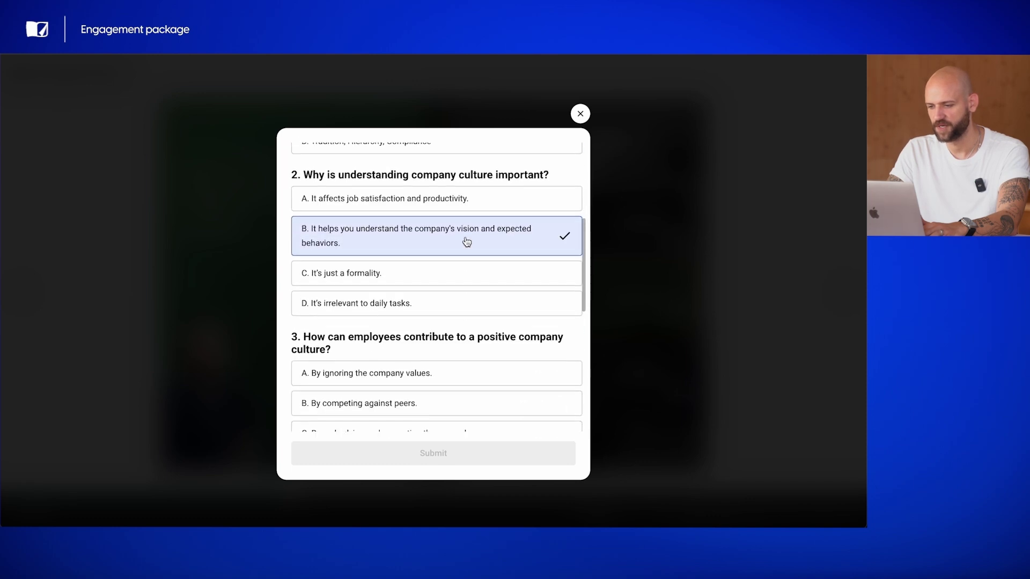
scroll(472, 311, down, 1)
click(453, 321)
scroll(467, 236, down, 3)
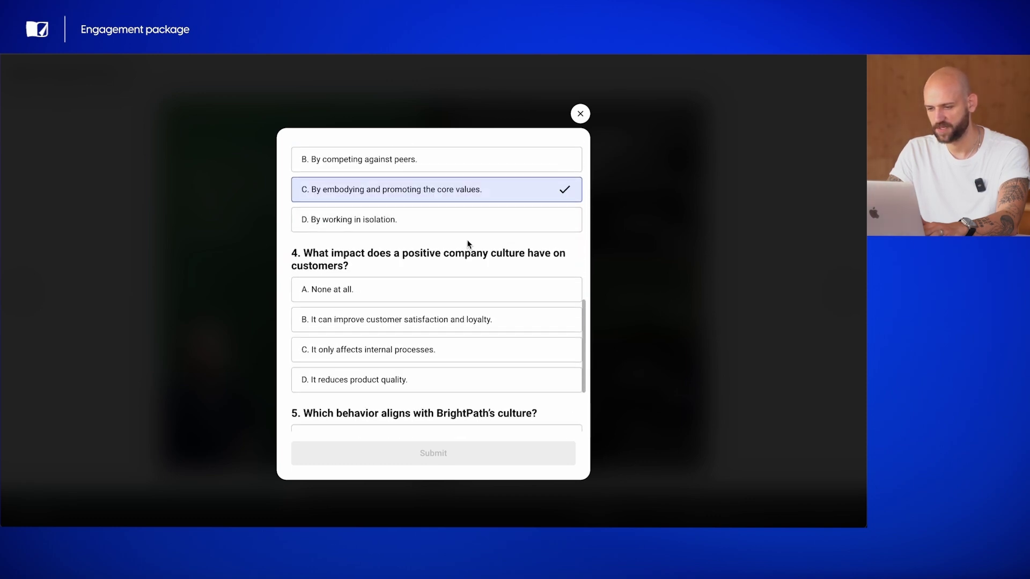
click(462, 298)
scroll(466, 257, down, 3)
click(453, 358)
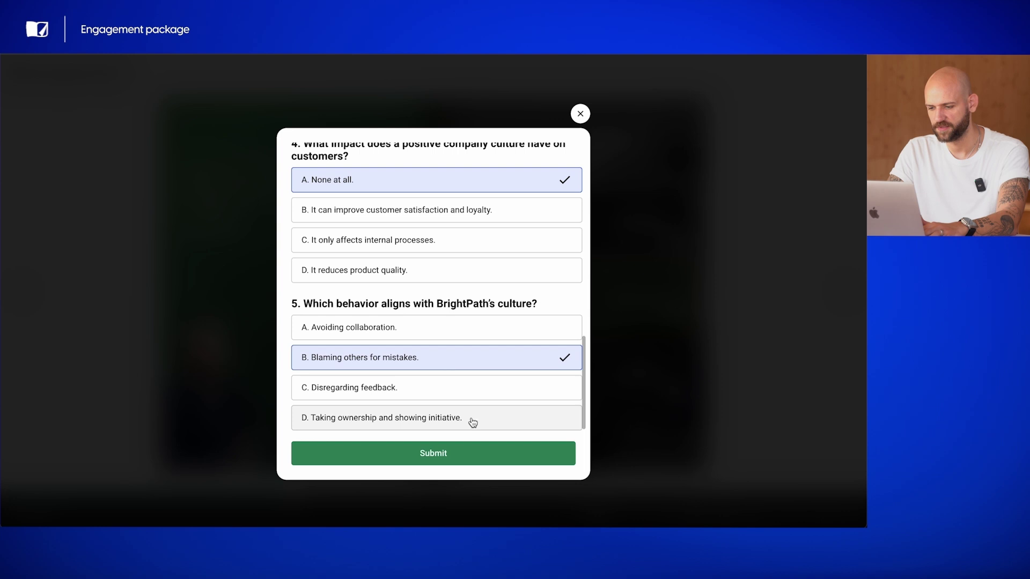
Step: Submit the quiz and review the graded results showing 2 of 5 correct
click(478, 453)
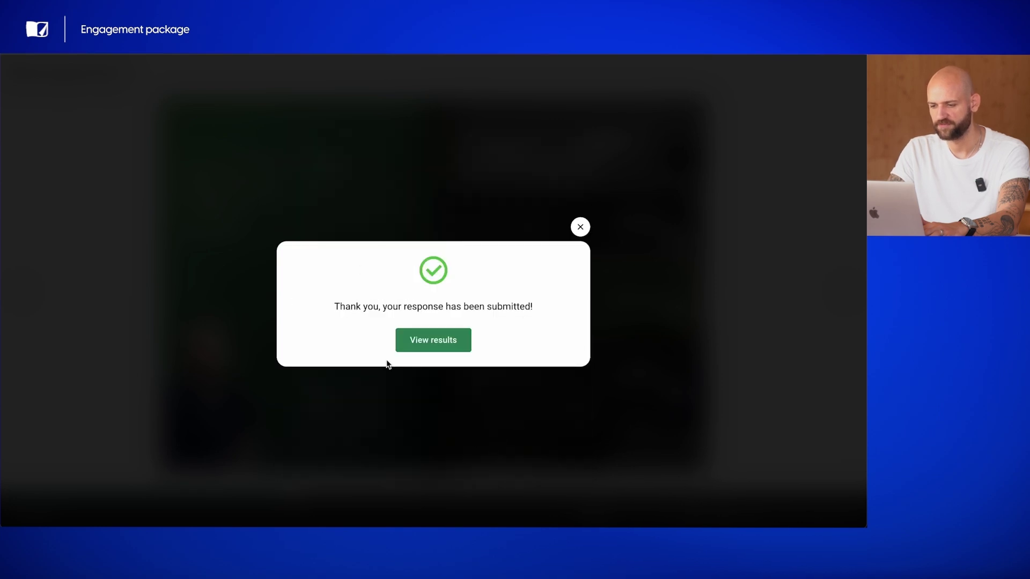
click(432, 340)
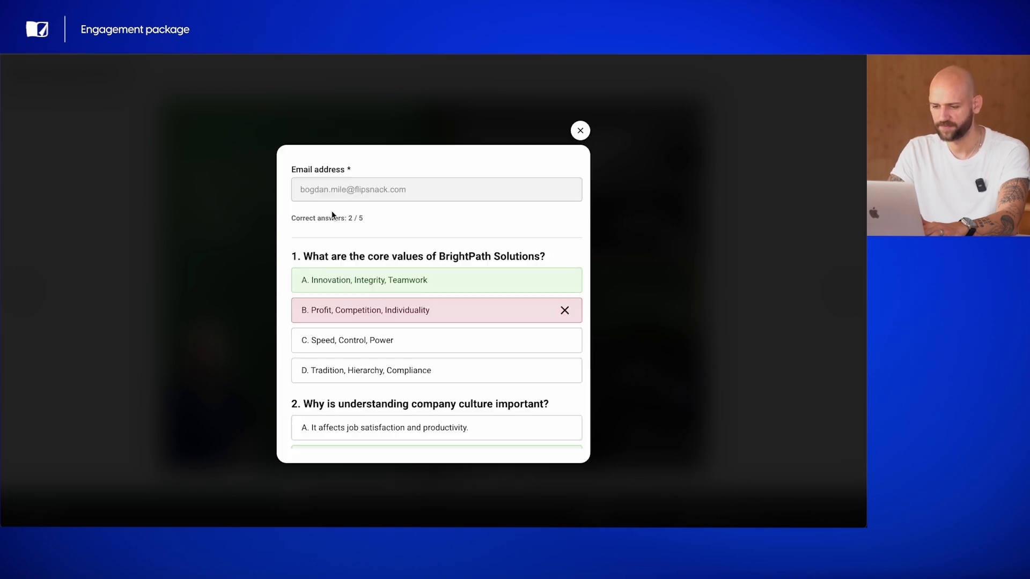
scroll(341, 215, down, 5)
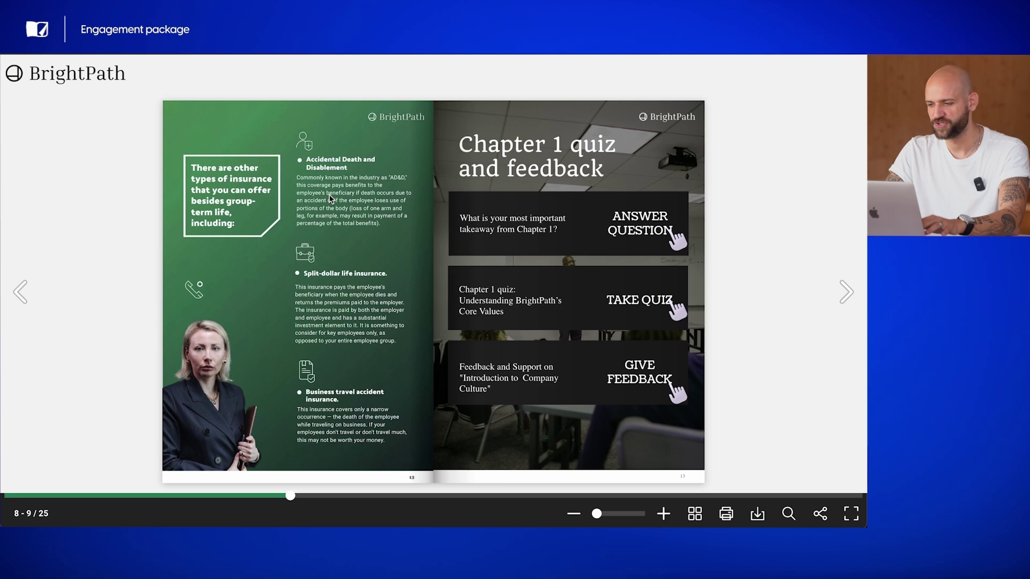
Step: Submit feedback with saved name and email, department Product, 'I really enjoyed this chapter', and privacy consent
click(529, 376)
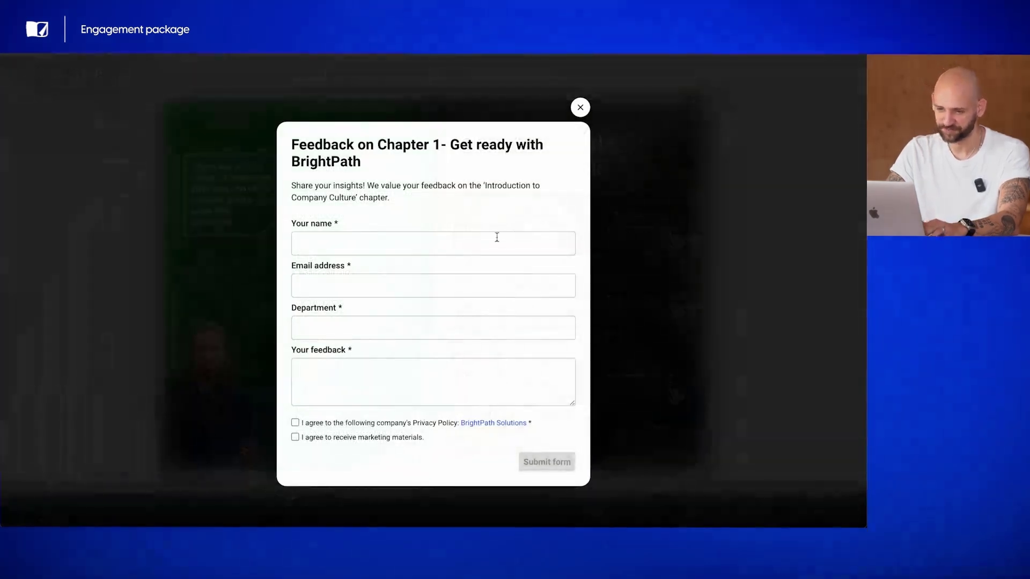
click(341, 242)
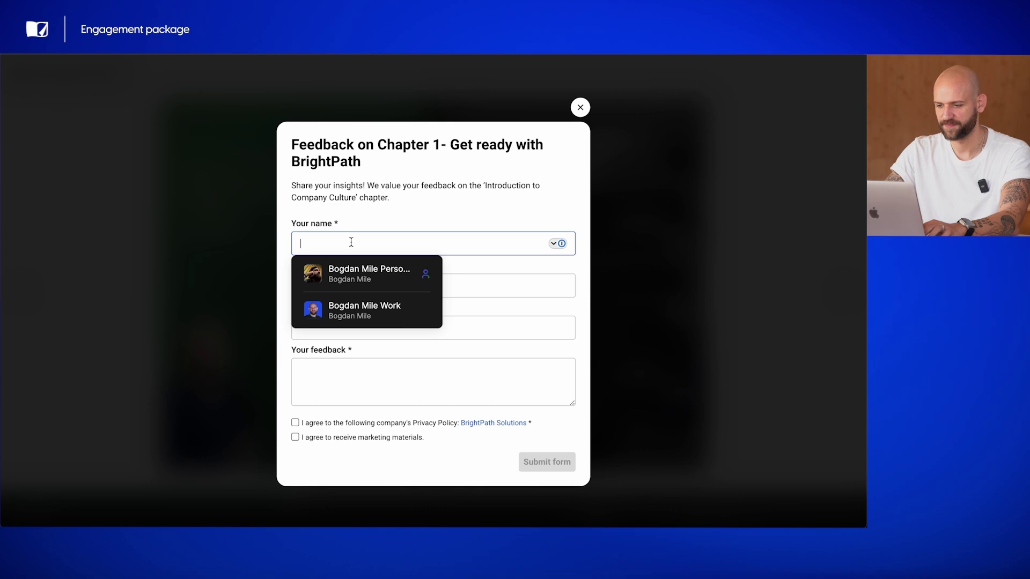
click(384, 303)
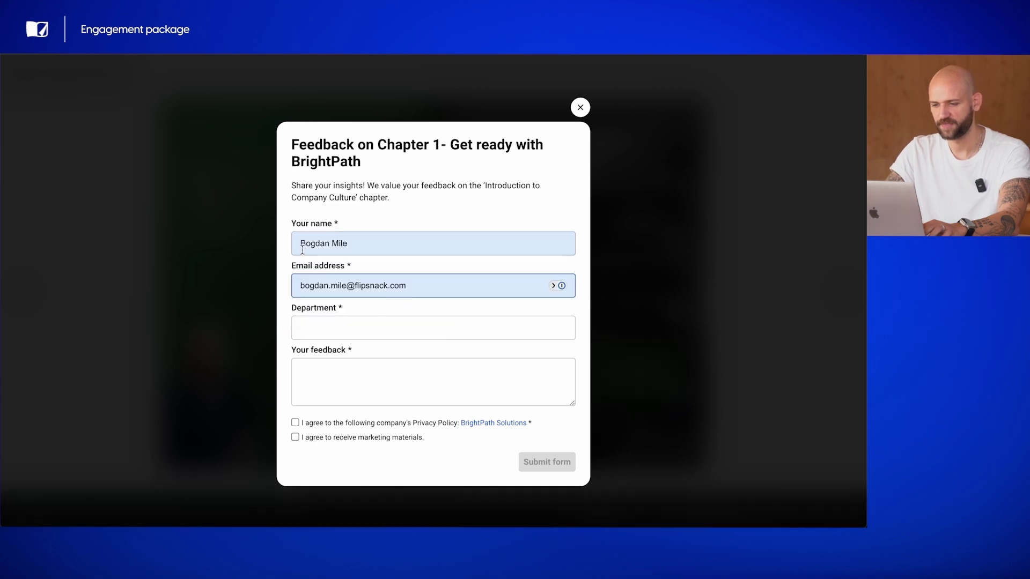
click(371, 331)
text(Product)
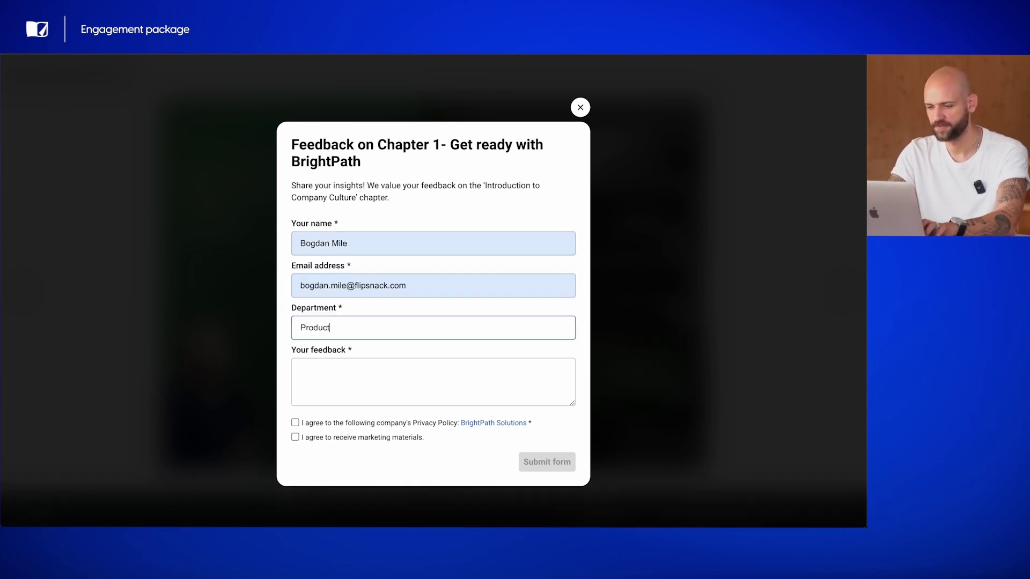
click(300, 370)
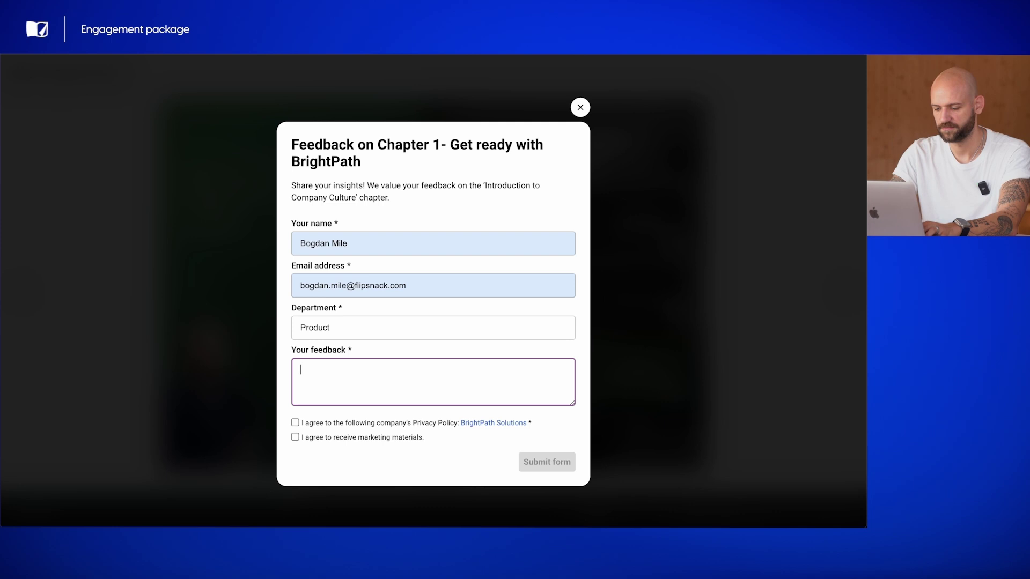
text(I rewally enjoyed this chapter!)
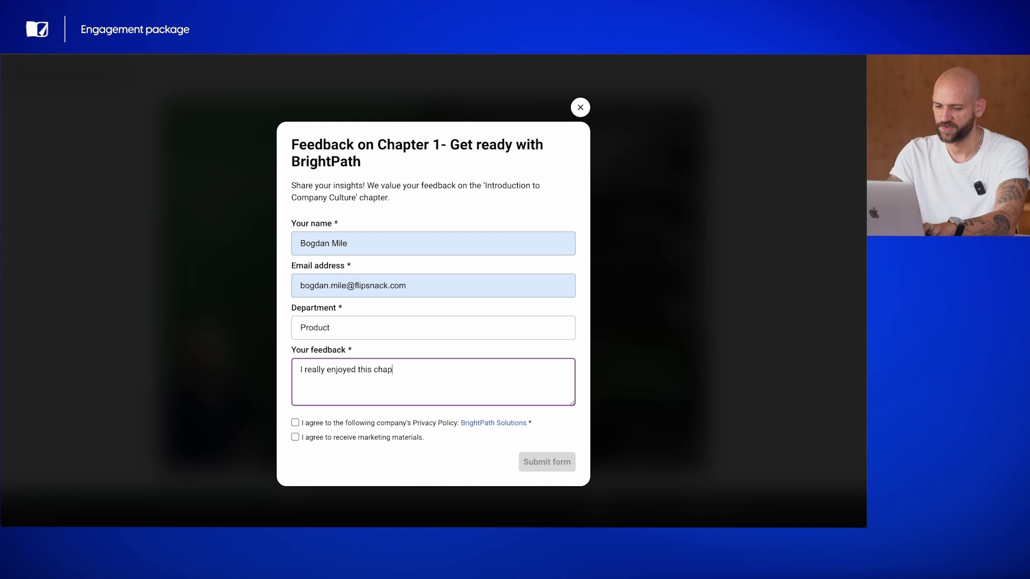
click(295, 423)
click(547, 462)
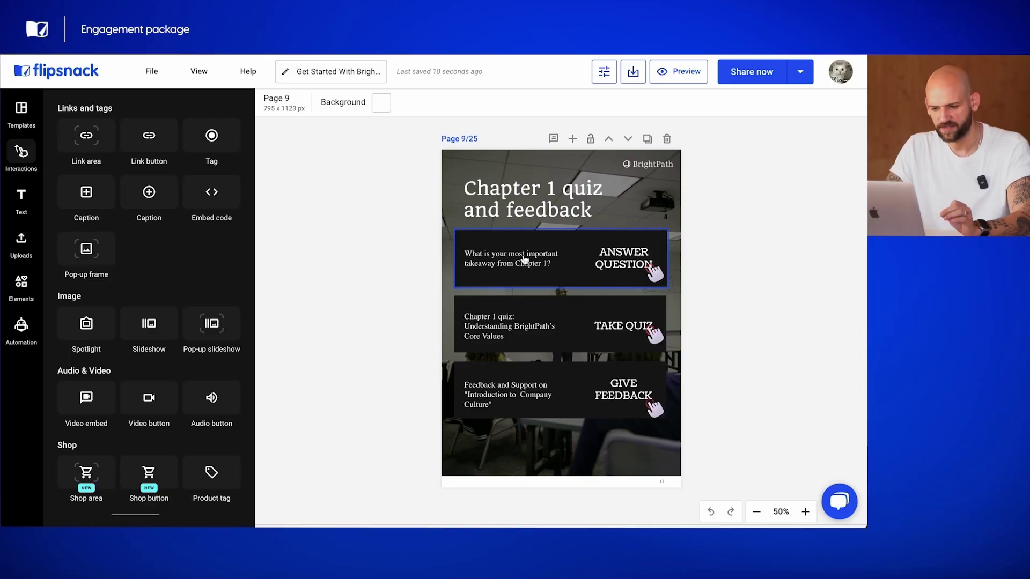
Step: Switch off Collect email address in the takeaway question's settings and save the changes
click(524, 259)
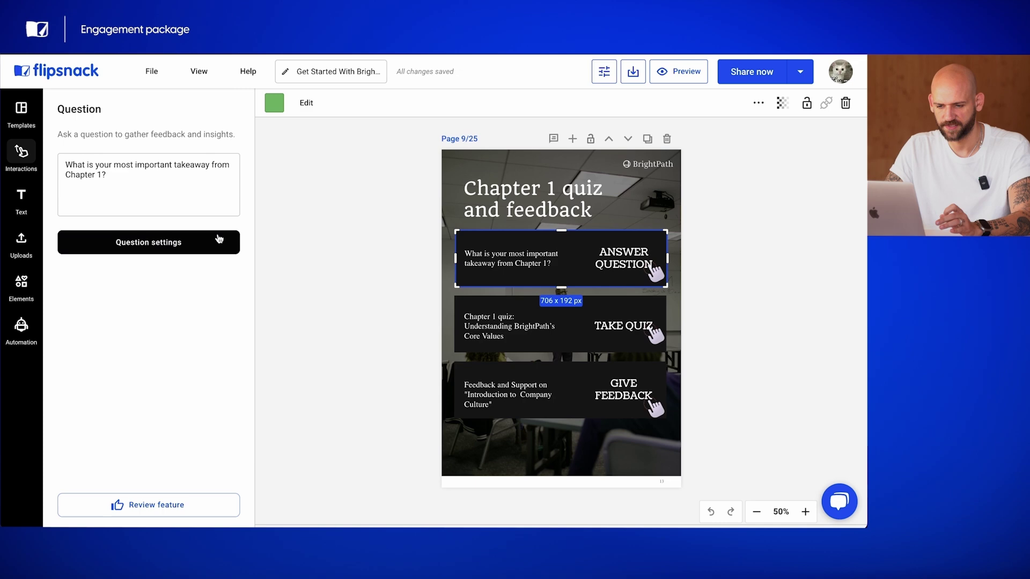
click(219, 241)
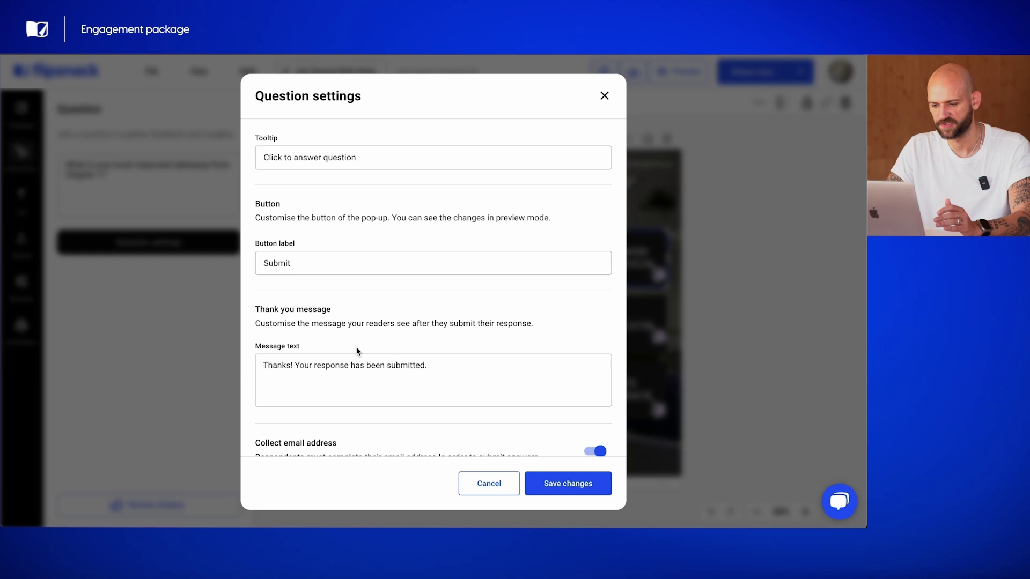
scroll(448, 239, down, 4)
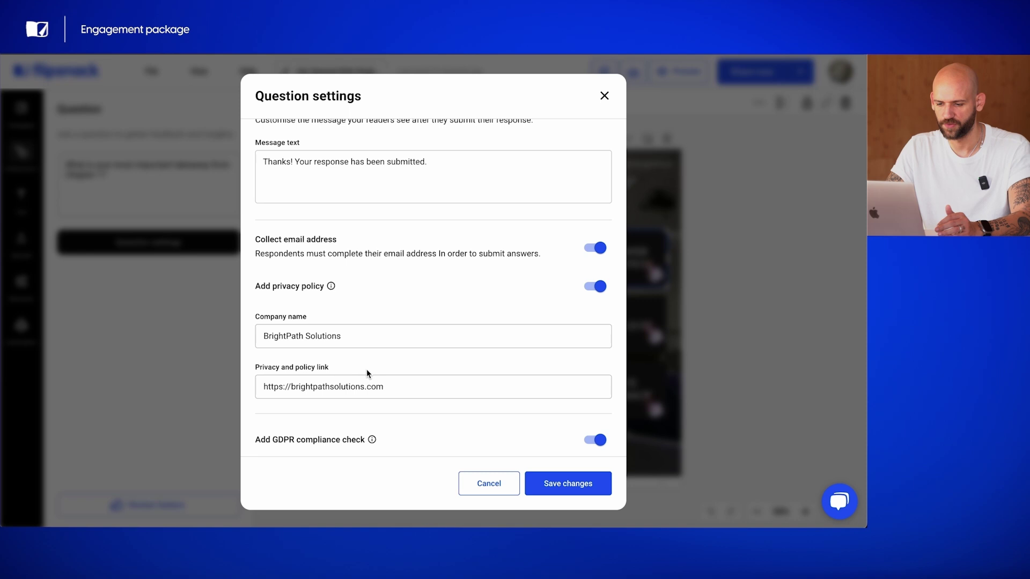
scroll(409, 281, down, 2)
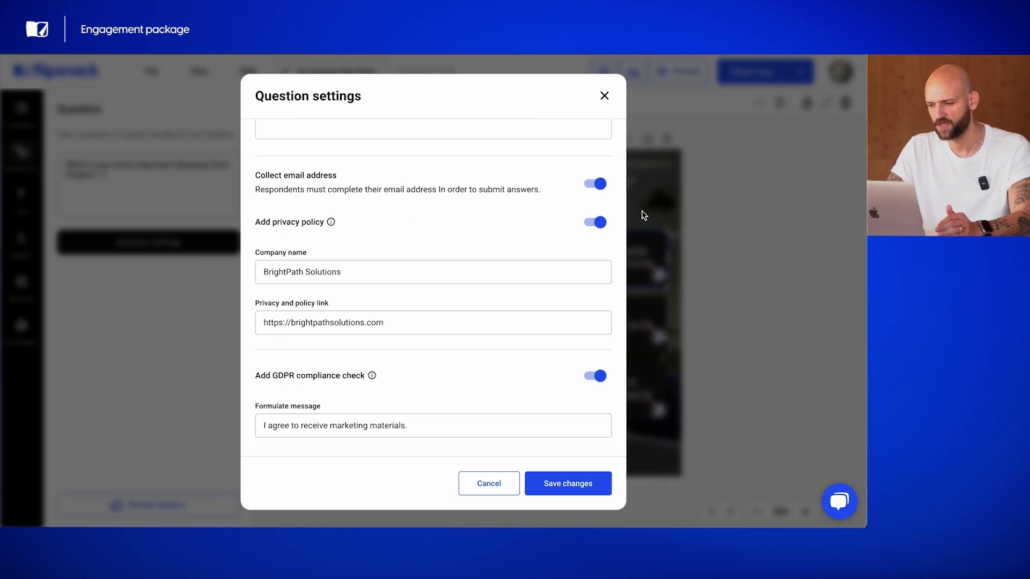
click(596, 185)
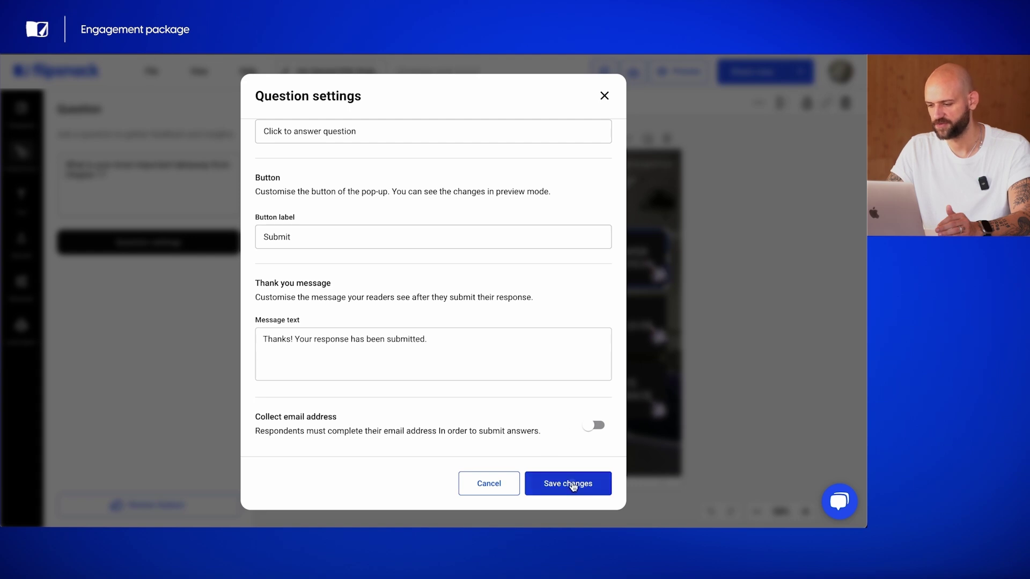
click(571, 484)
click(390, 293)
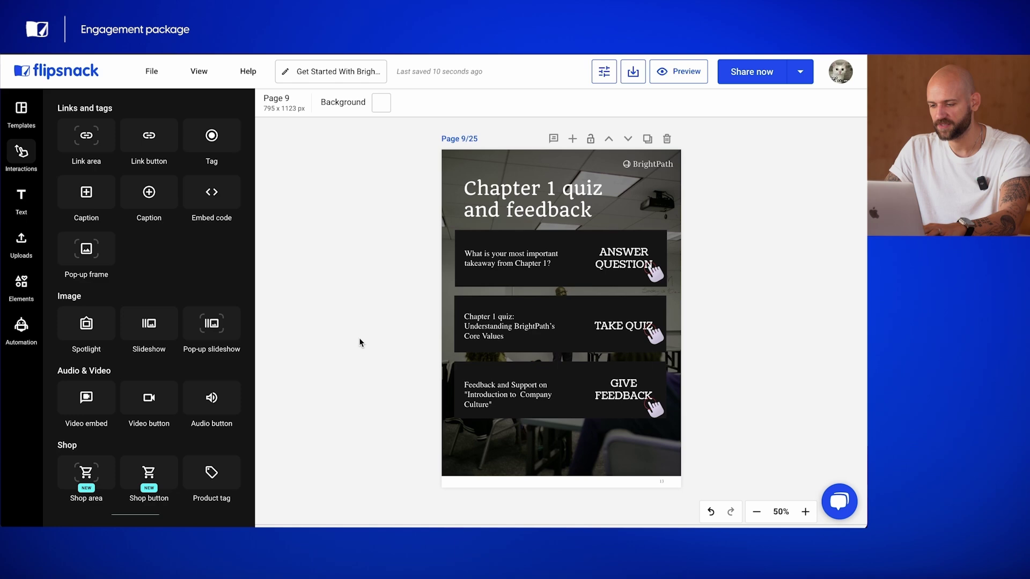
click(498, 336)
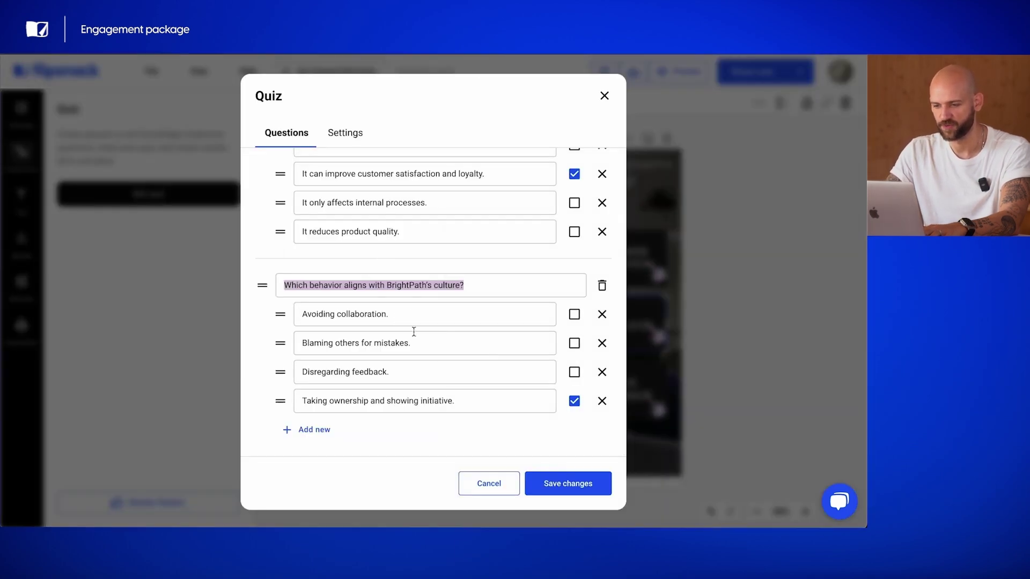
scroll(429, 268, up, 3)
scroll(418, 333, up, 1)
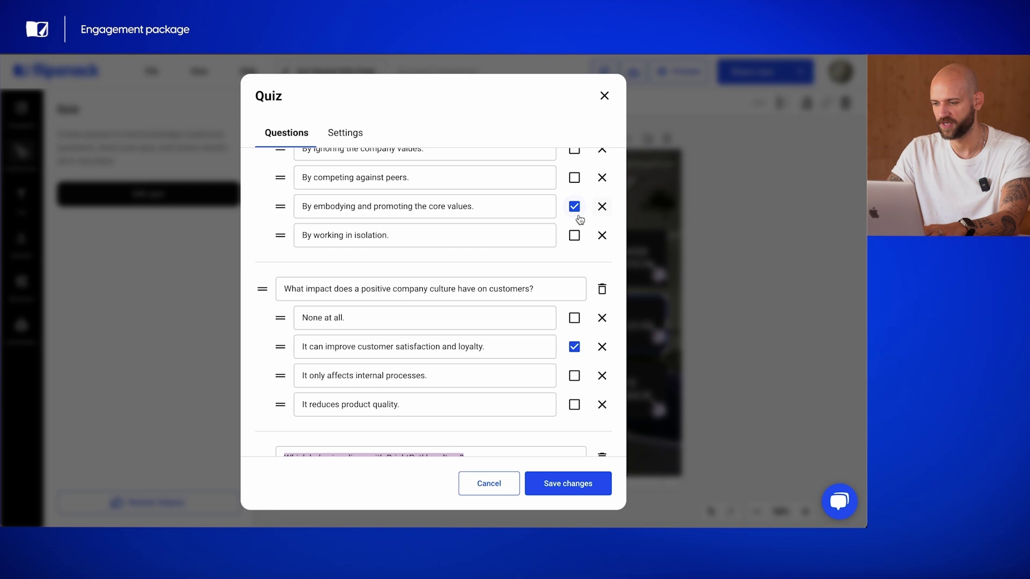
scroll(572, 221, up, 3)
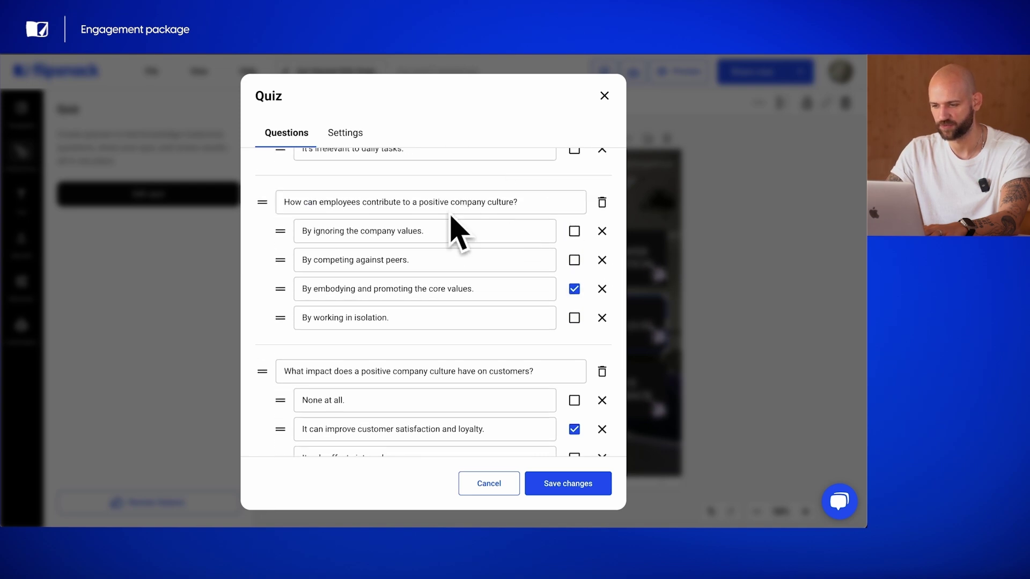
click(347, 135)
scroll(438, 311, up, 5)
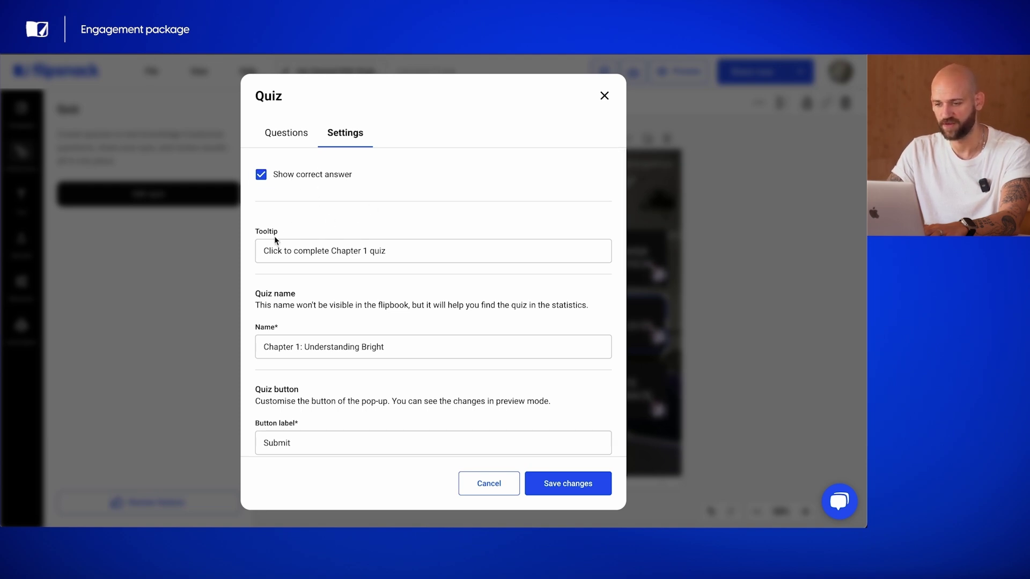
scroll(295, 228, down, 2)
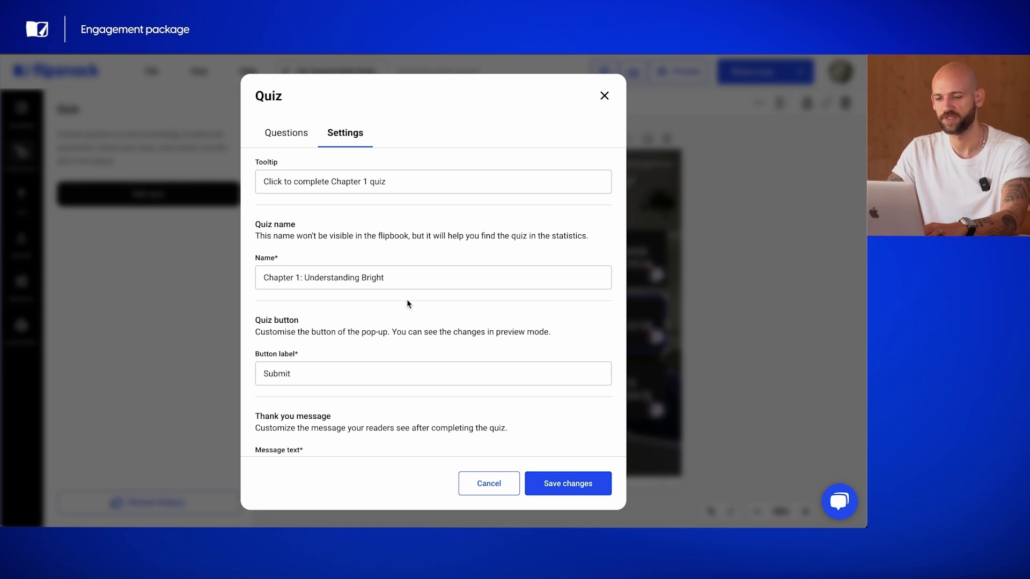
scroll(360, 268, down, 2)
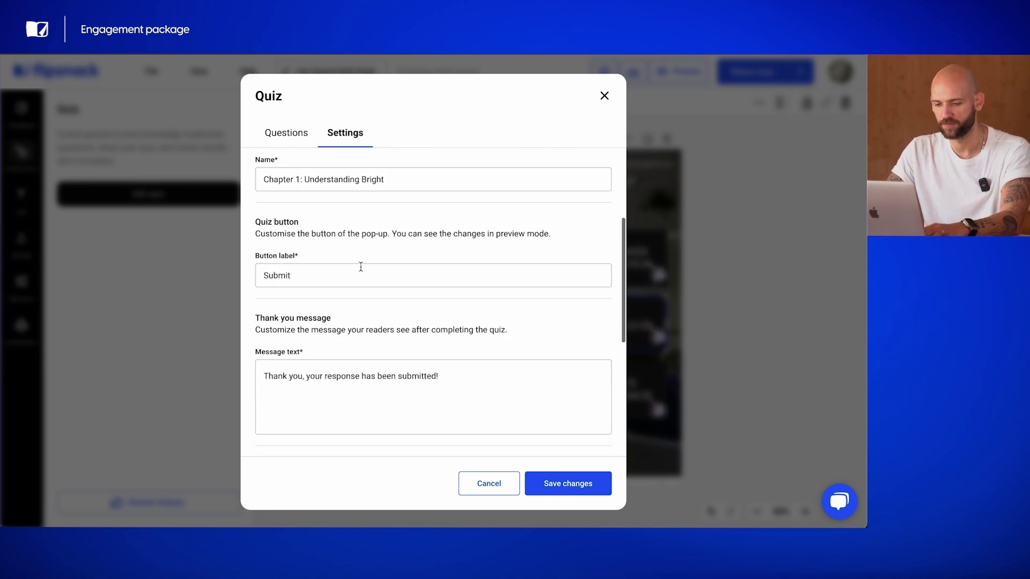
scroll(361, 266, down, 1)
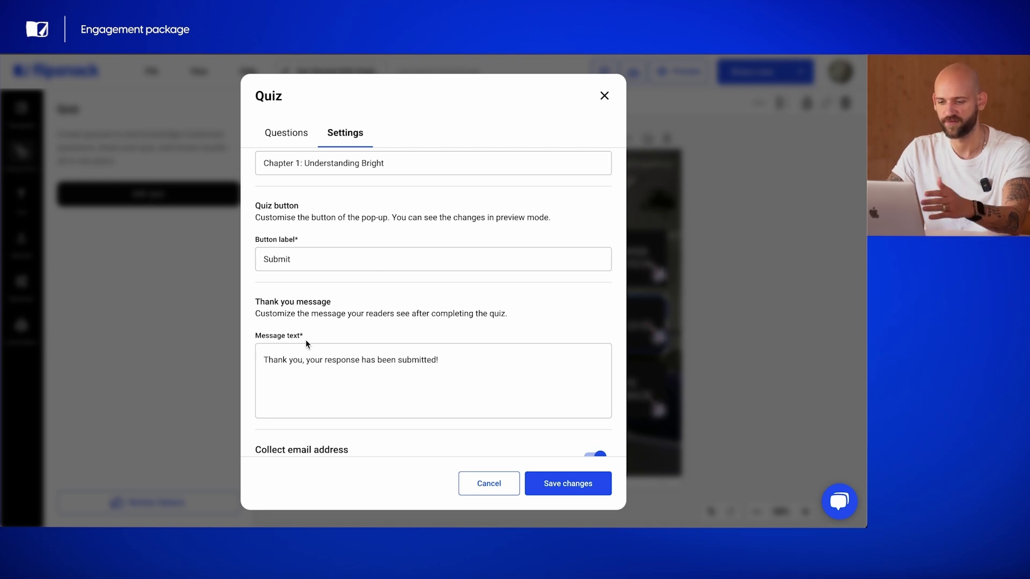
scroll(503, 419, down, 3)
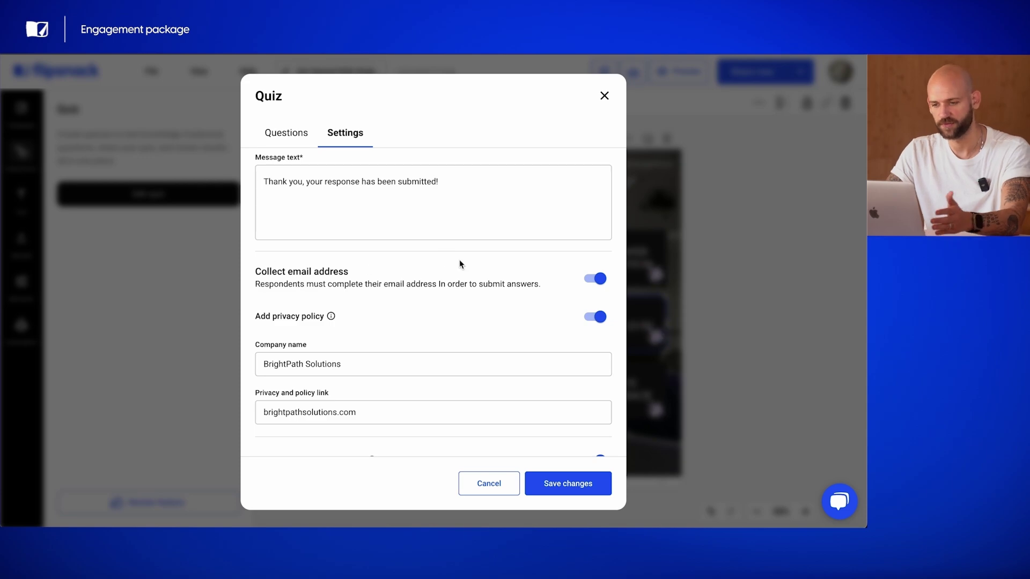
scroll(553, 375, down, 2)
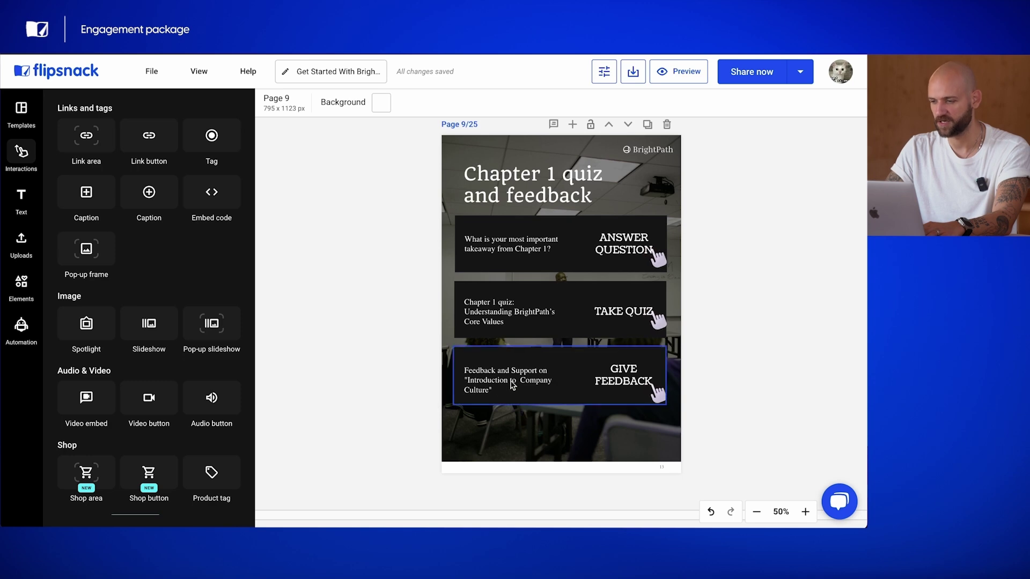
Step: Open the GIVE FEEDBACK contact form and review its Details and Settings tabs
click(494, 391)
click(194, 201)
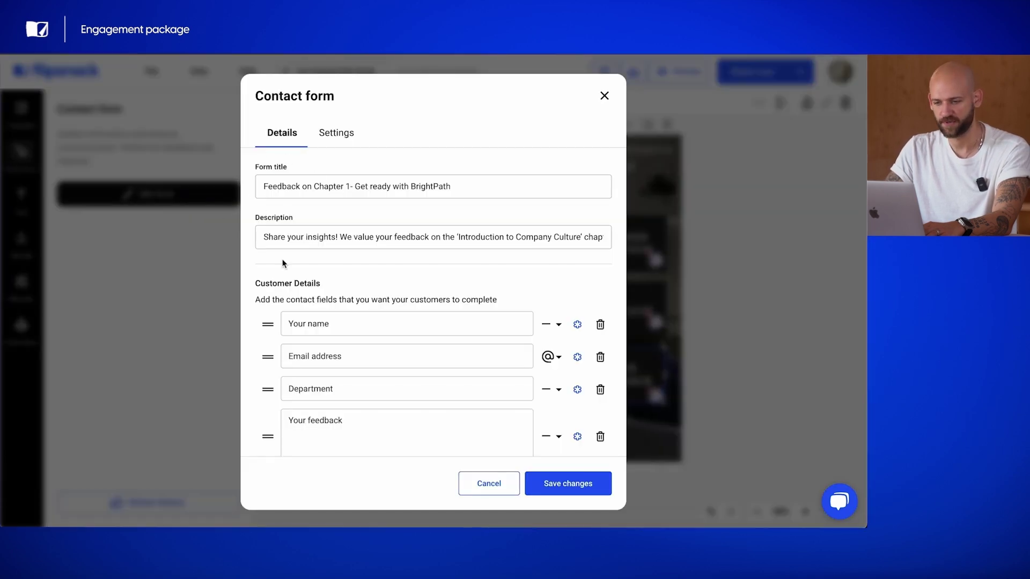
scroll(380, 256, down, 2)
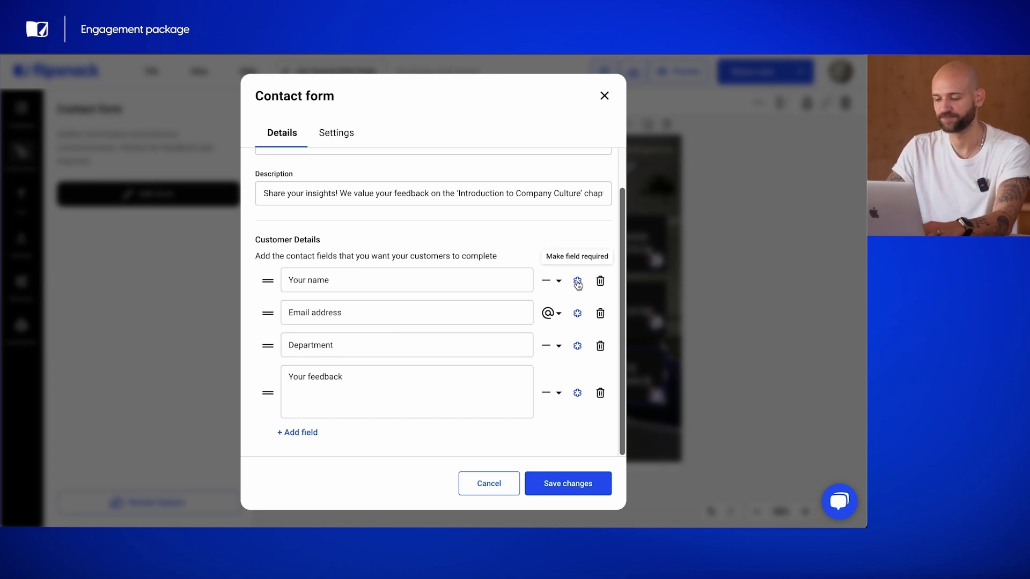
click(338, 134)
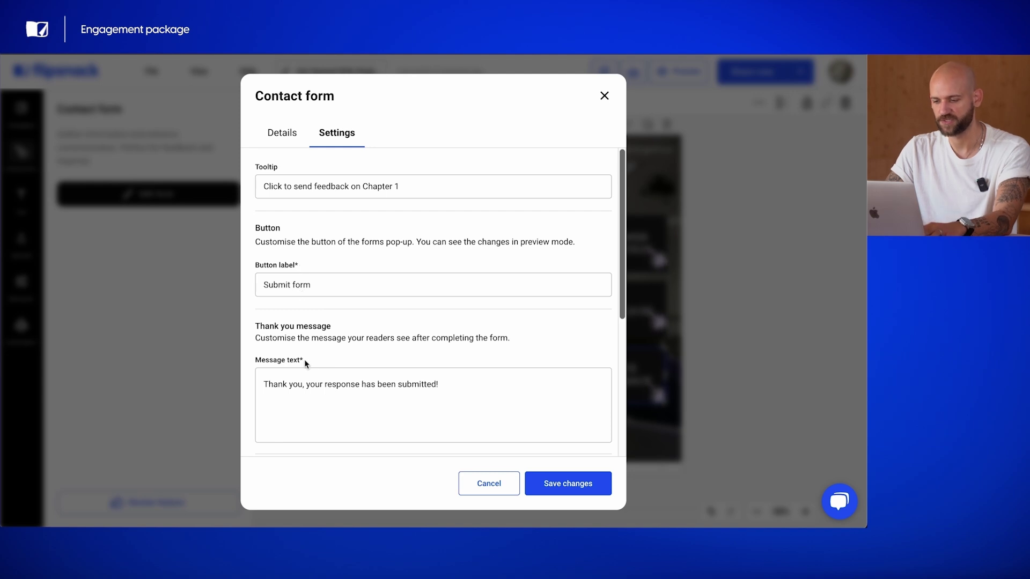
scroll(308, 358, down, 3)
scroll(308, 354, down, 1)
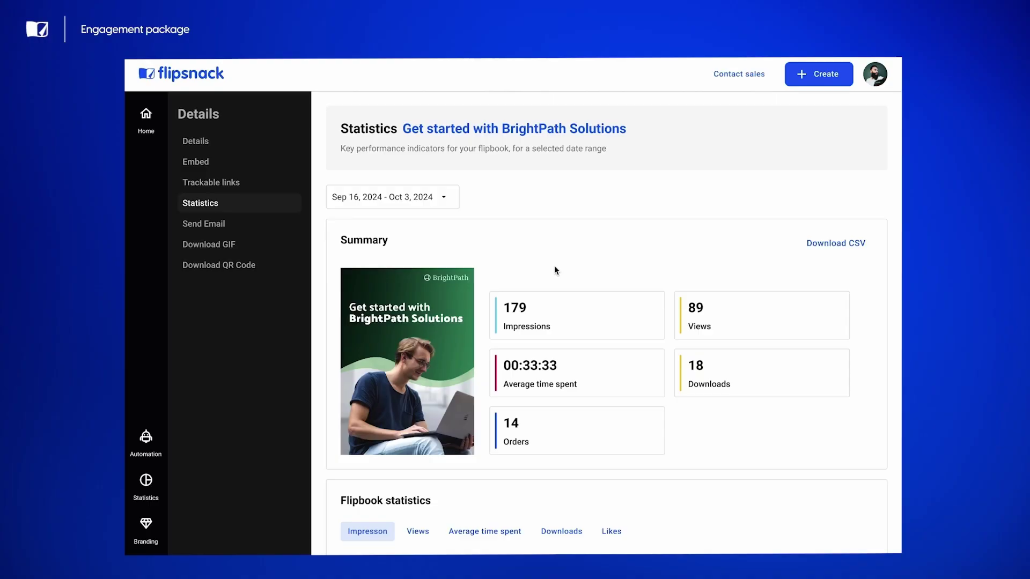
Step: Select Chapter 1 Quiz under Form responses to see 87 opens and 76 submits
scroll(555, 267, down, 13)
scroll(554, 267, down, 5)
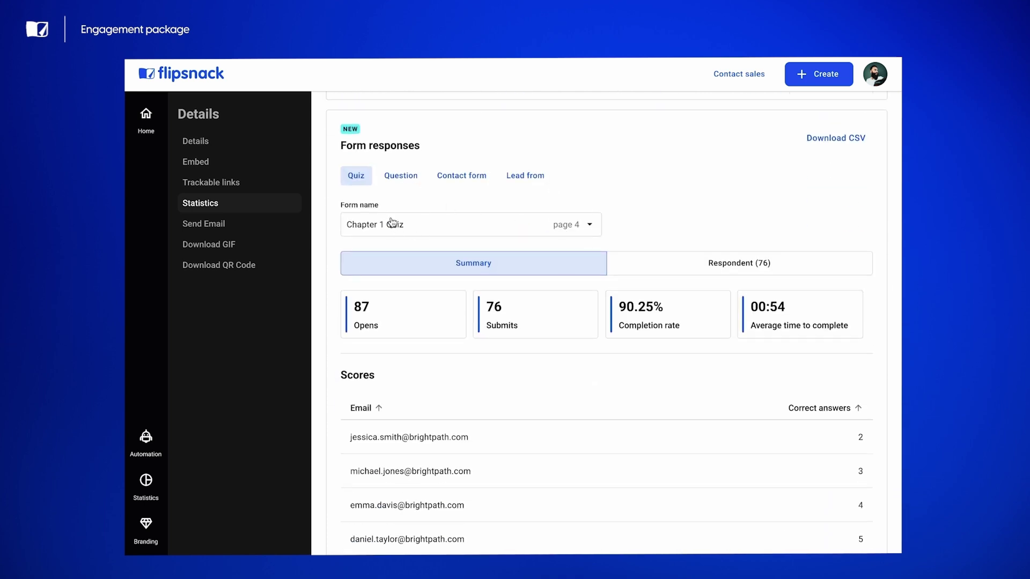
click(392, 222)
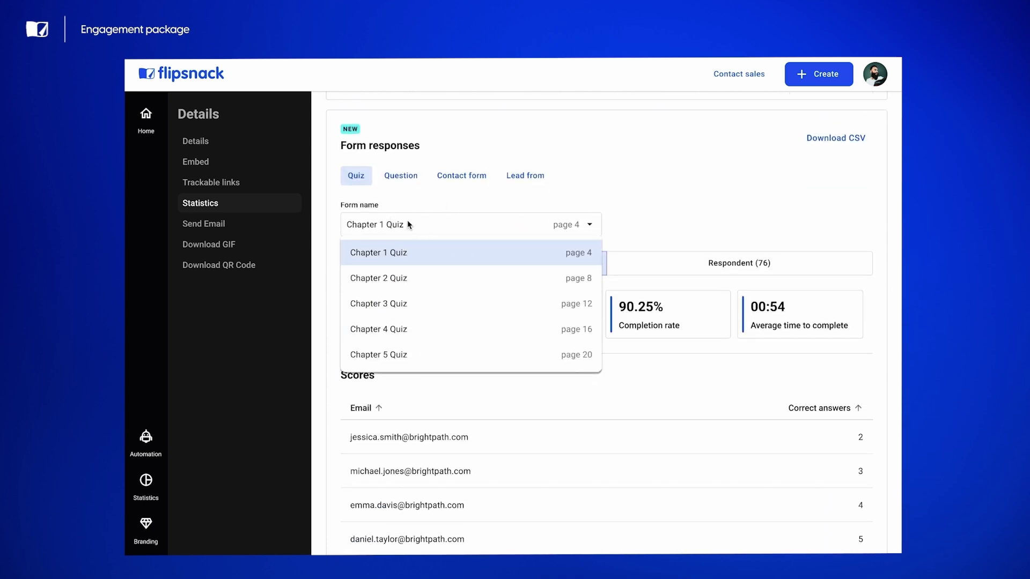
click(406, 251)
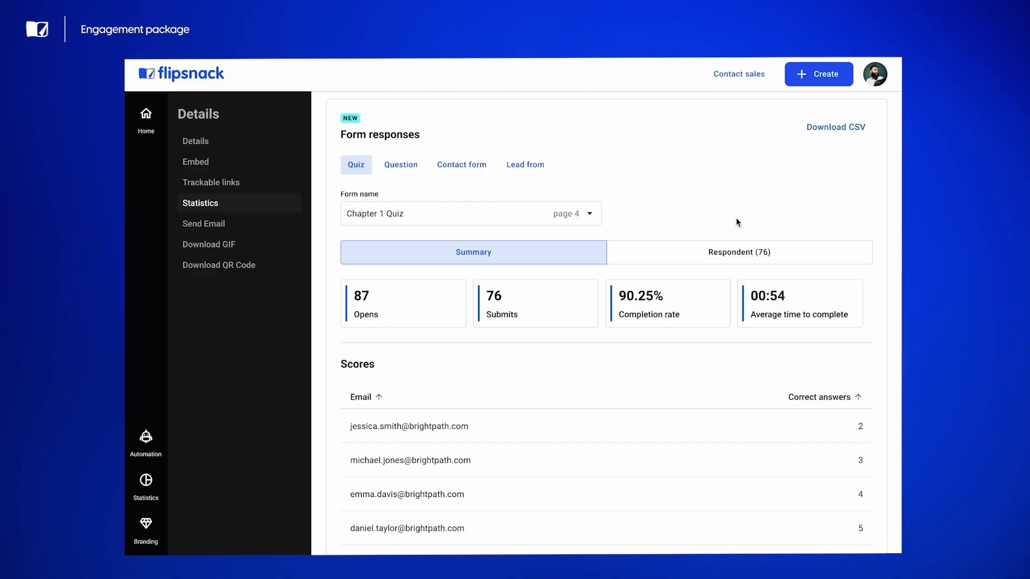
click(734, 254)
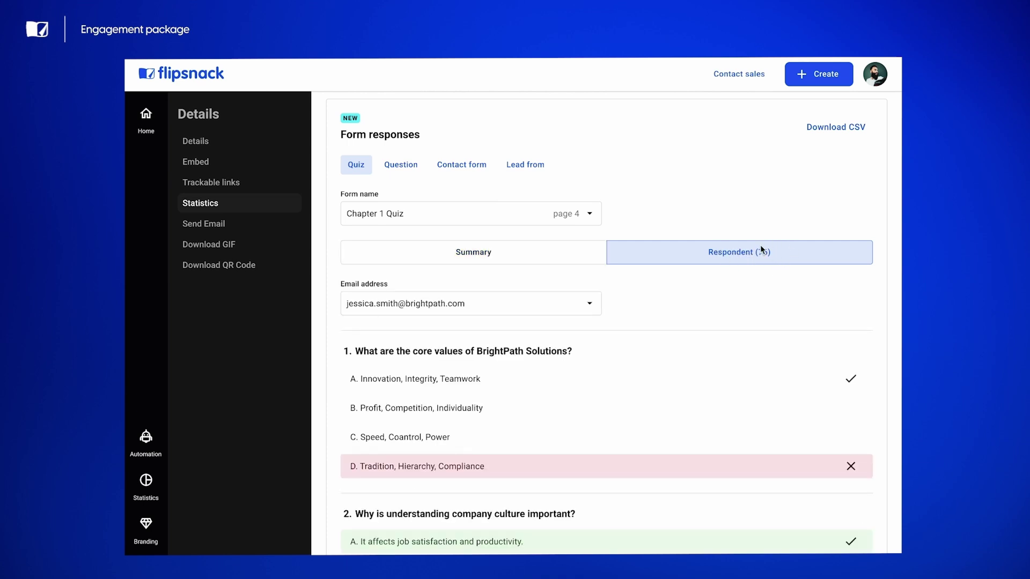
scroll(448, 260, down, 1)
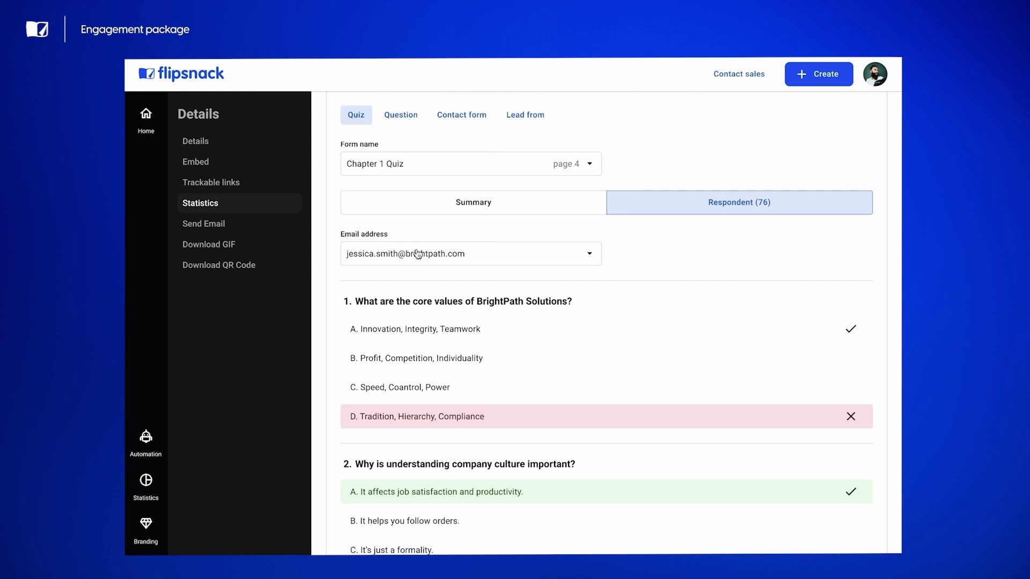
click(418, 254)
click(411, 300)
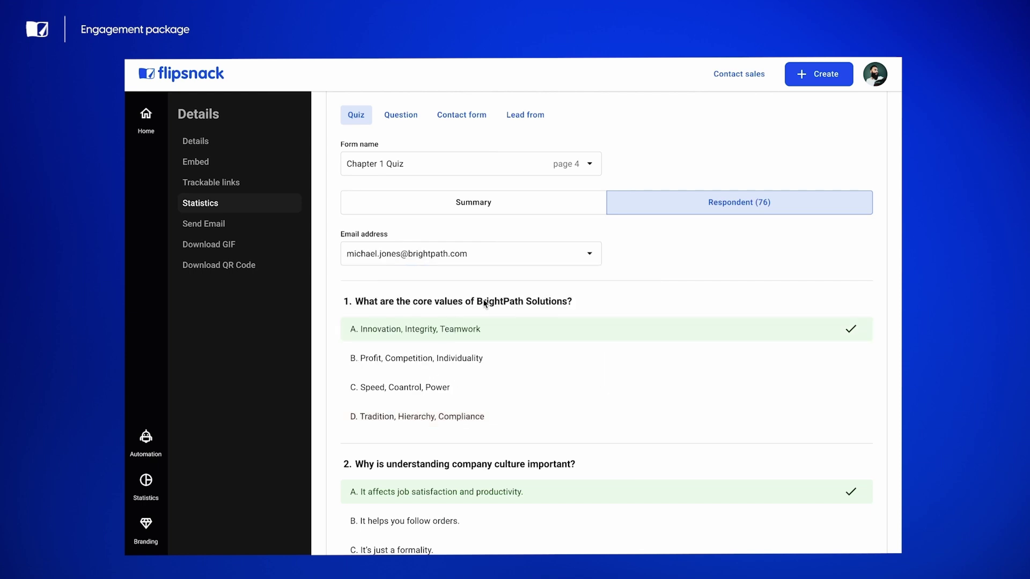
scroll(507, 274, down, 5)
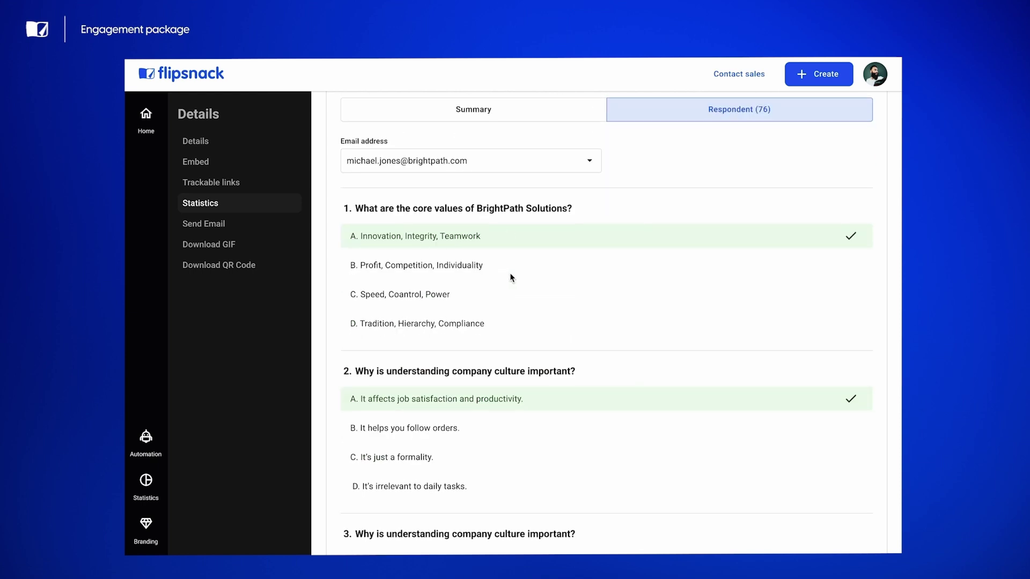
scroll(523, 257, down, 8)
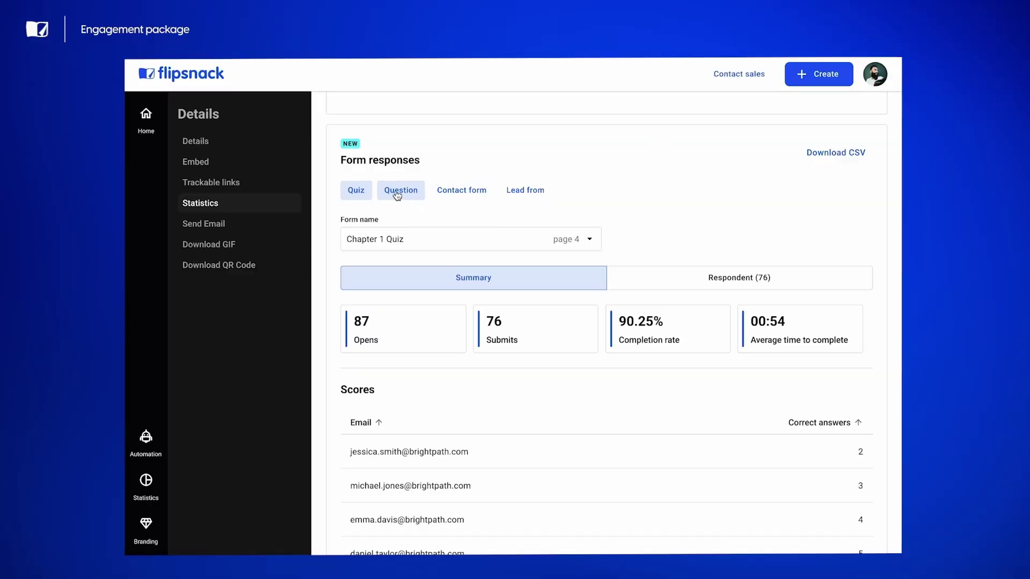
Step: Filter Question responses to the Chapter 1 takeaway question and open the first respondent's details
click(396, 194)
click(433, 242)
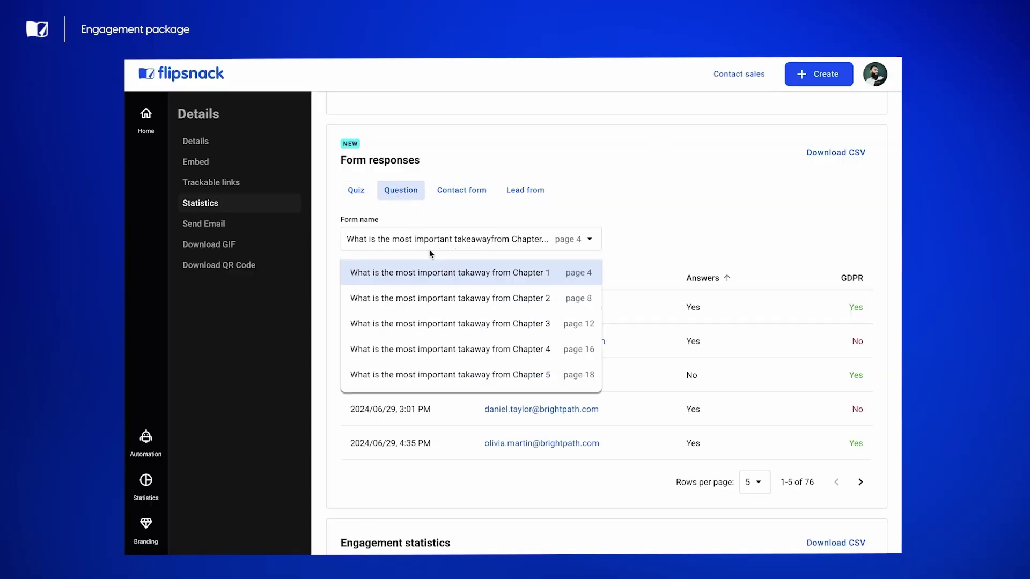
click(471, 271)
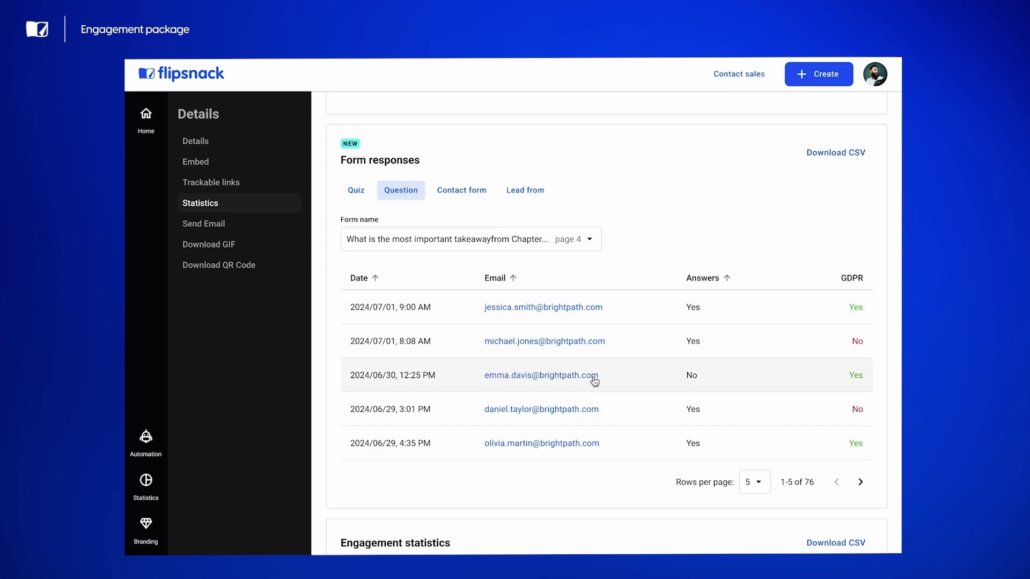
click(538, 313)
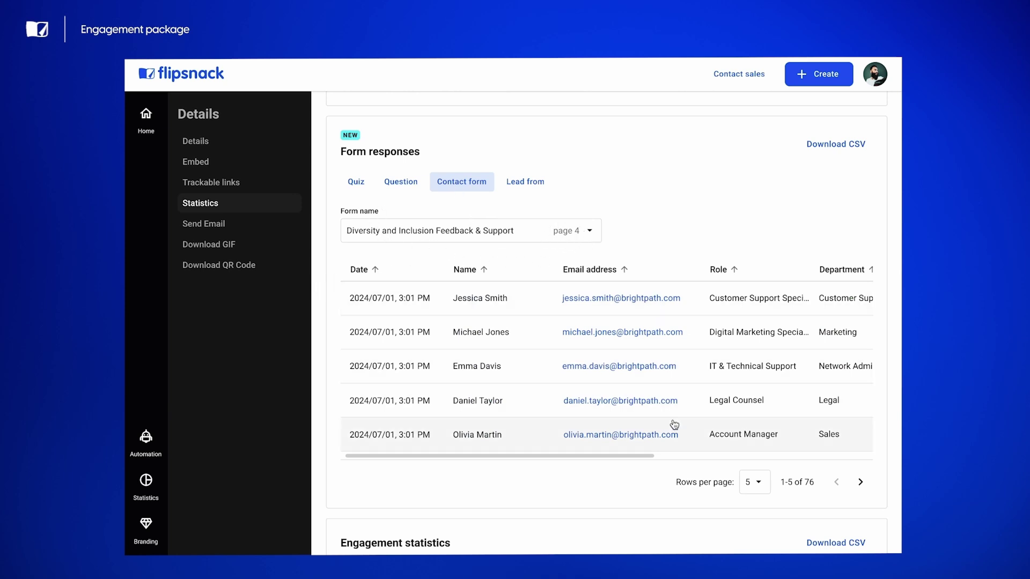
Step: Open the first contact-form respondent's details showing role, Customer Support department and GDPR consent
click(611, 301)
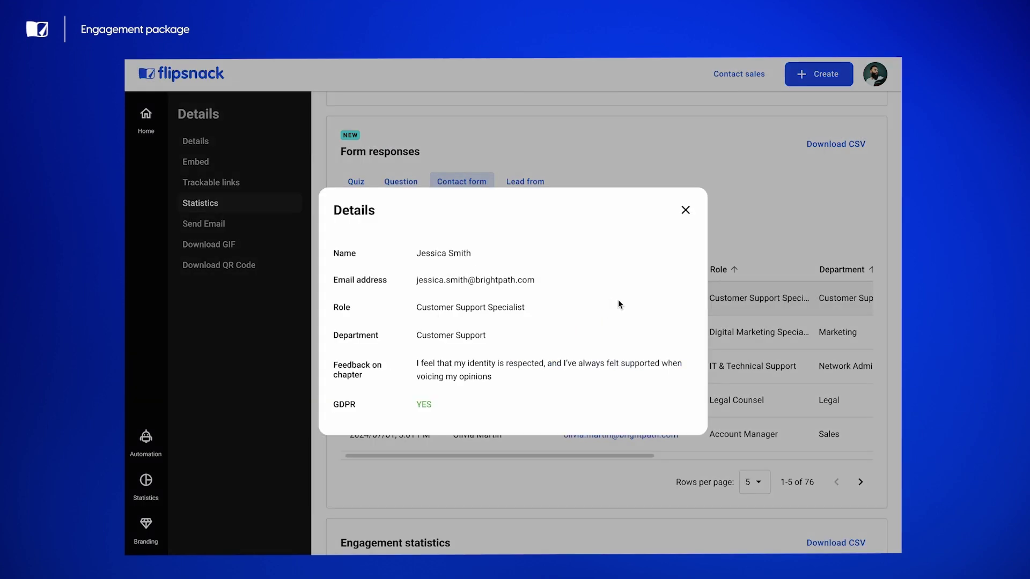